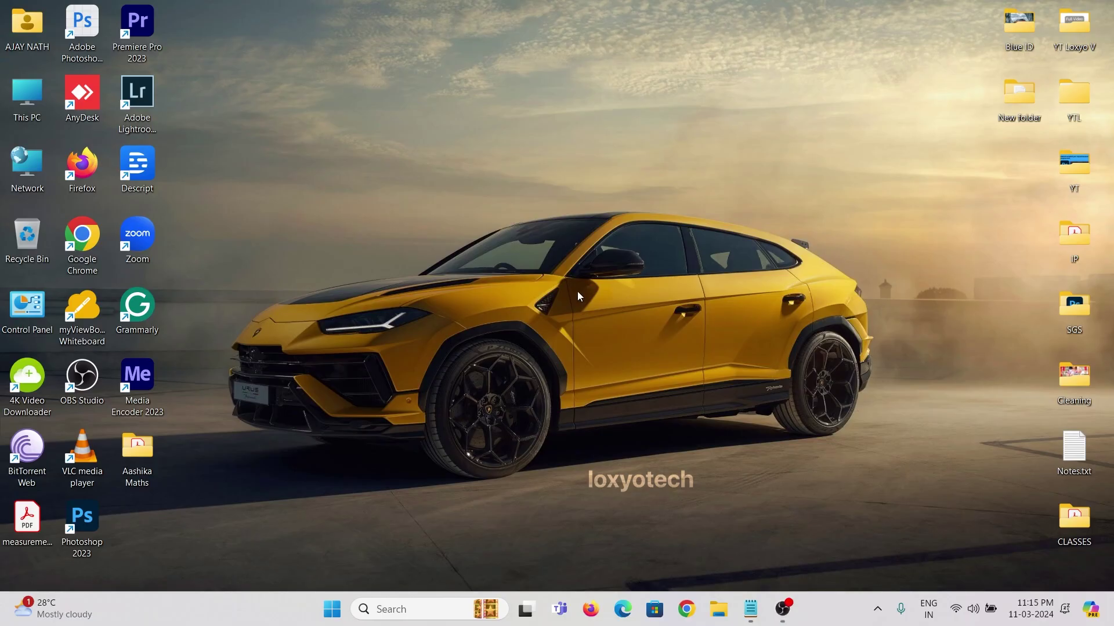
Step: Refresh the desktop from its context menu and open the Start menu
right_click(554, 191)
click(635, 260)
click(332, 609)
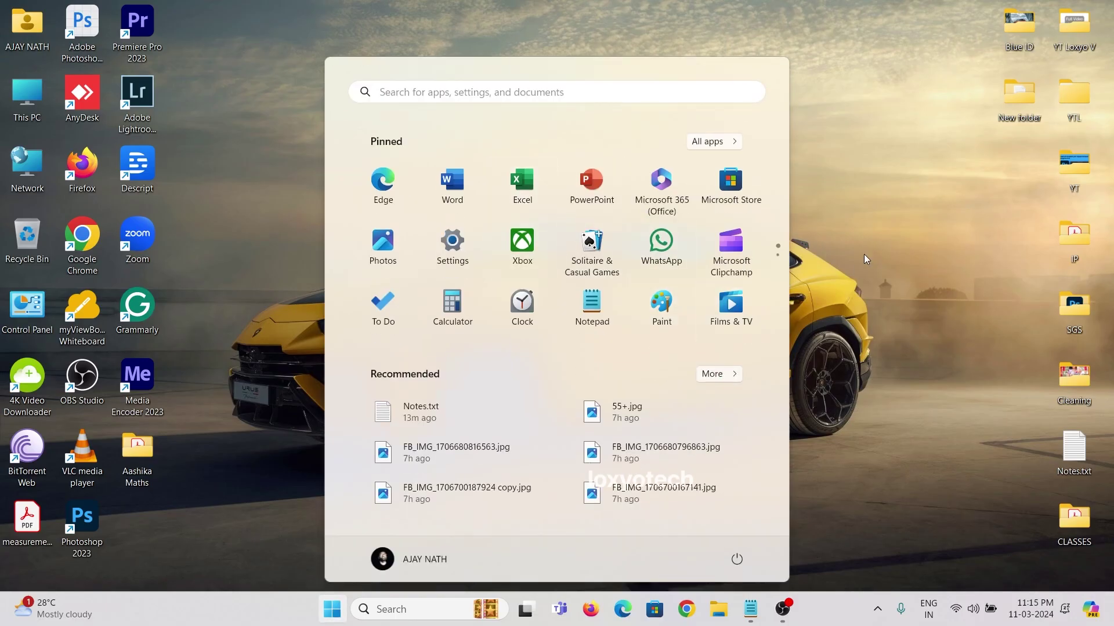
Step: Filter Microsoft Store's 'windows subsystem for android' results to Apps, then close the Store
click(728, 182)
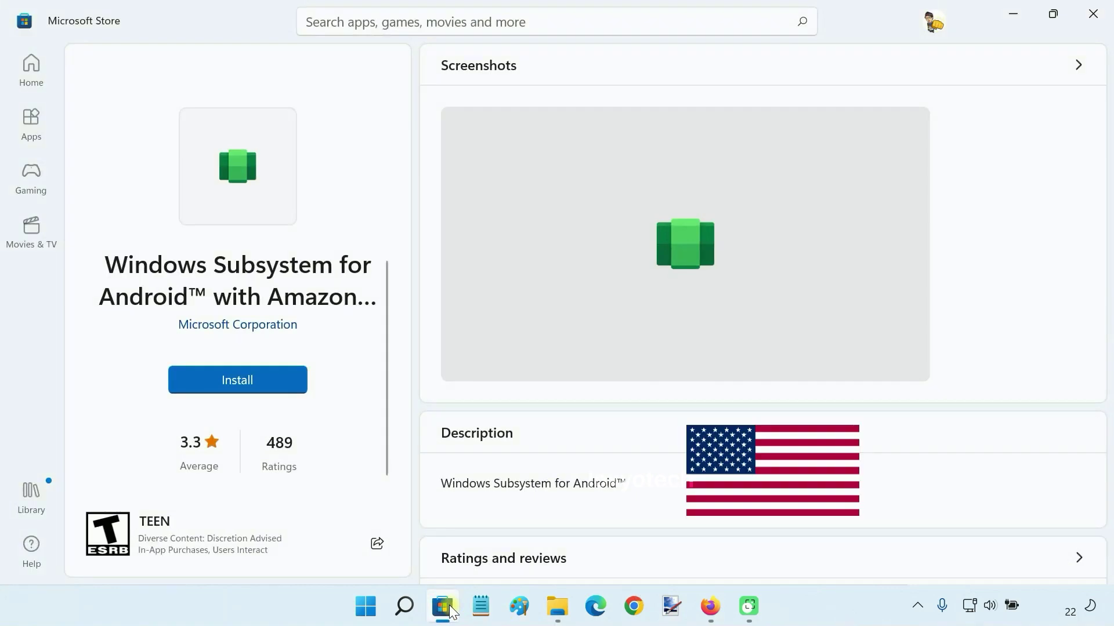
drag(101, 265, 212, 298)
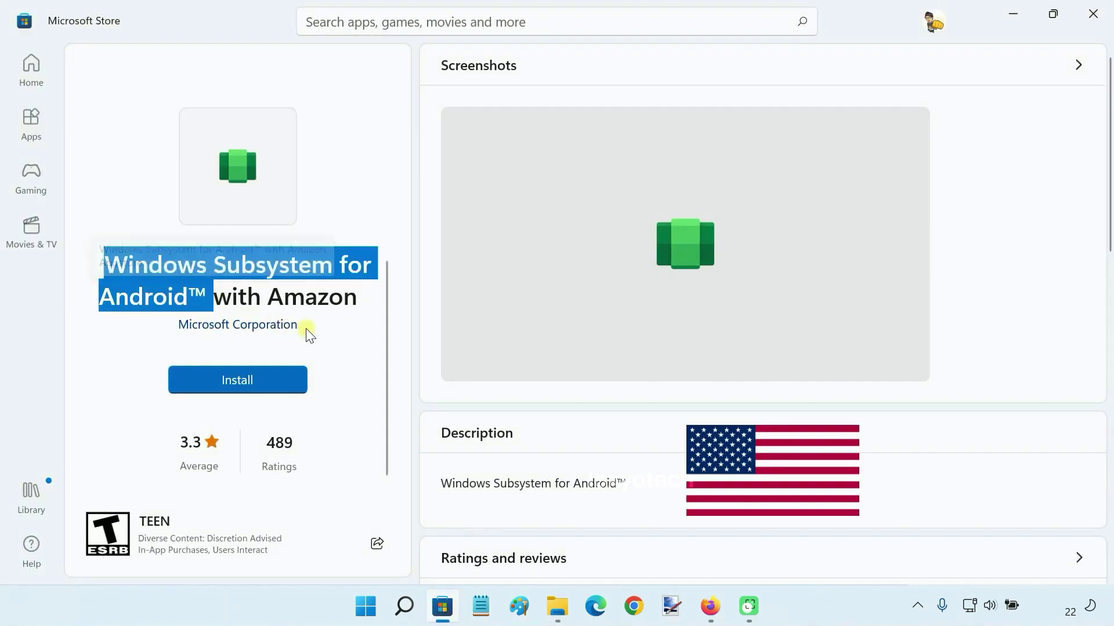
click(320, 330)
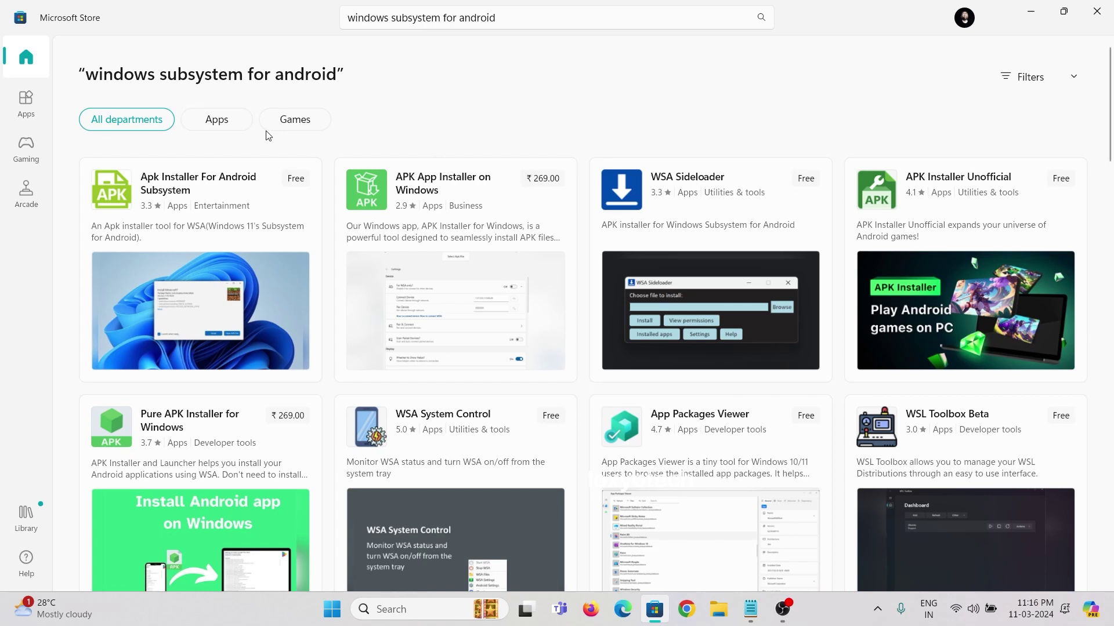
click(231, 126)
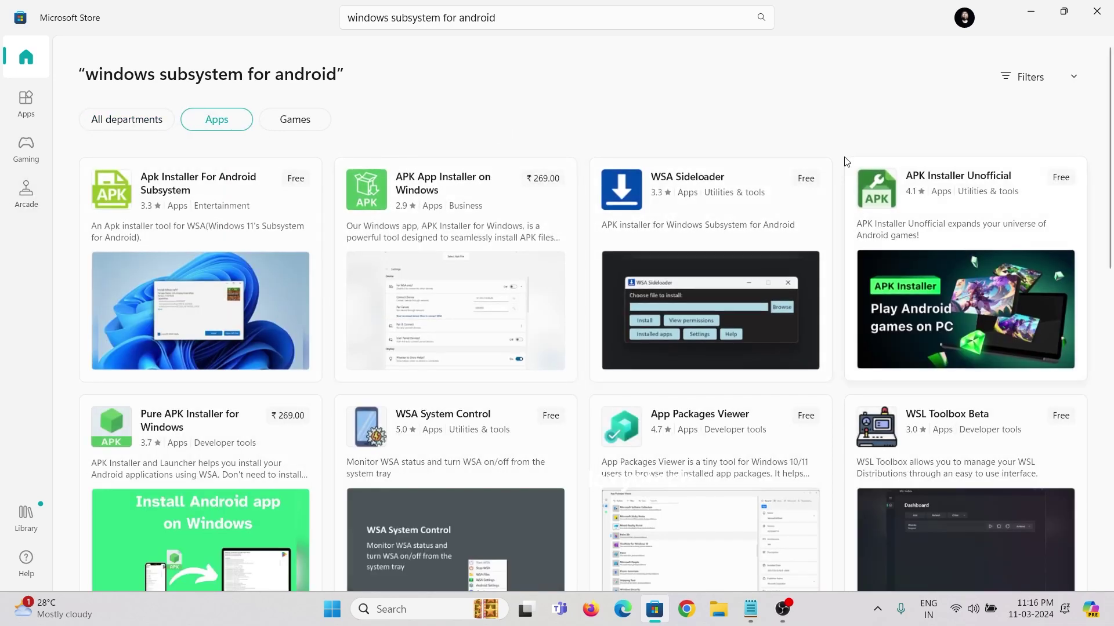
click(1098, 11)
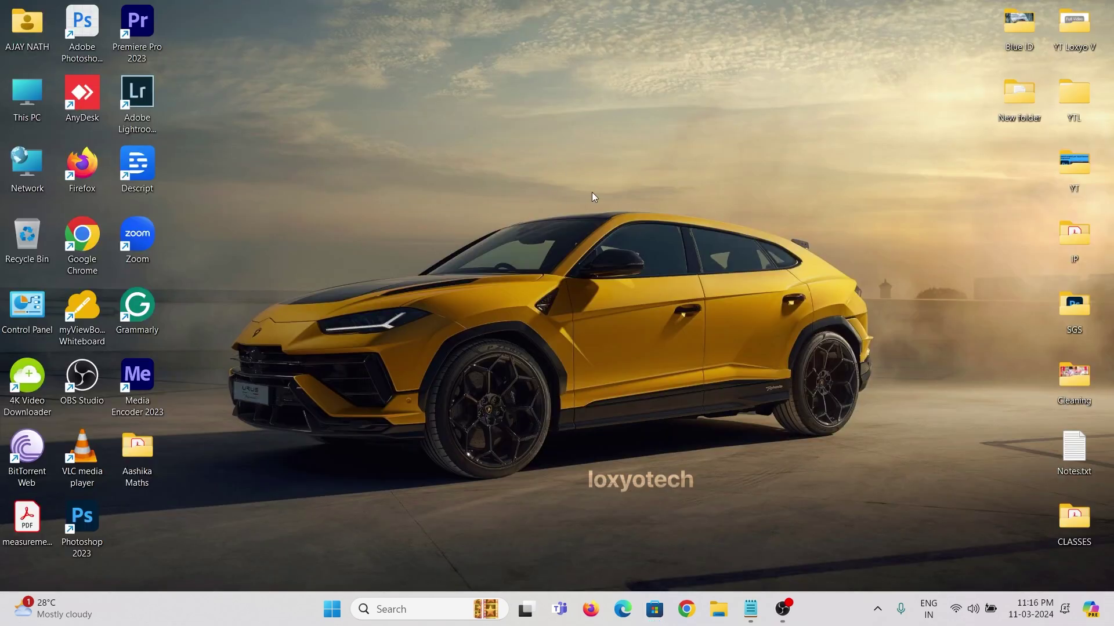
right_click(518, 173)
click(590, 225)
right_click(602, 279)
click(512, 410)
click(381, 609)
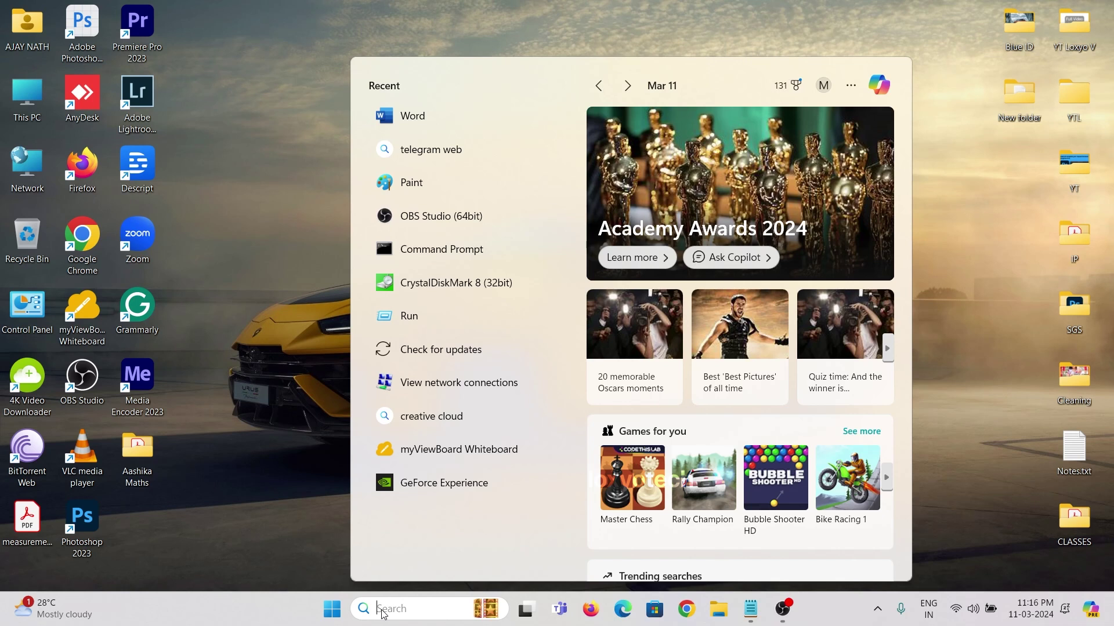
text(task)
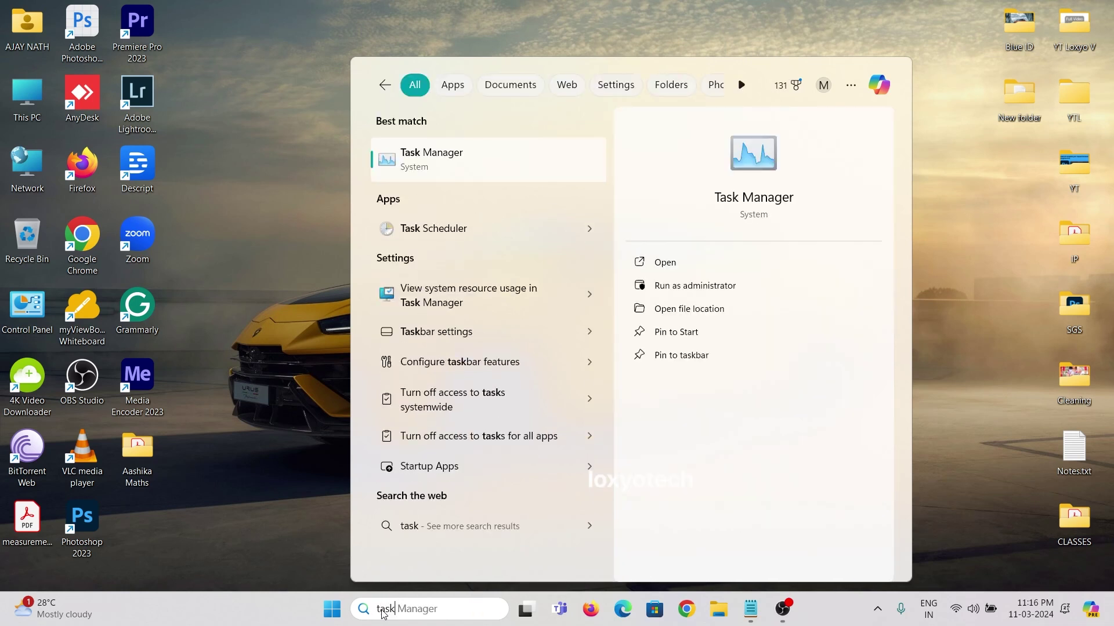
click(527, 169)
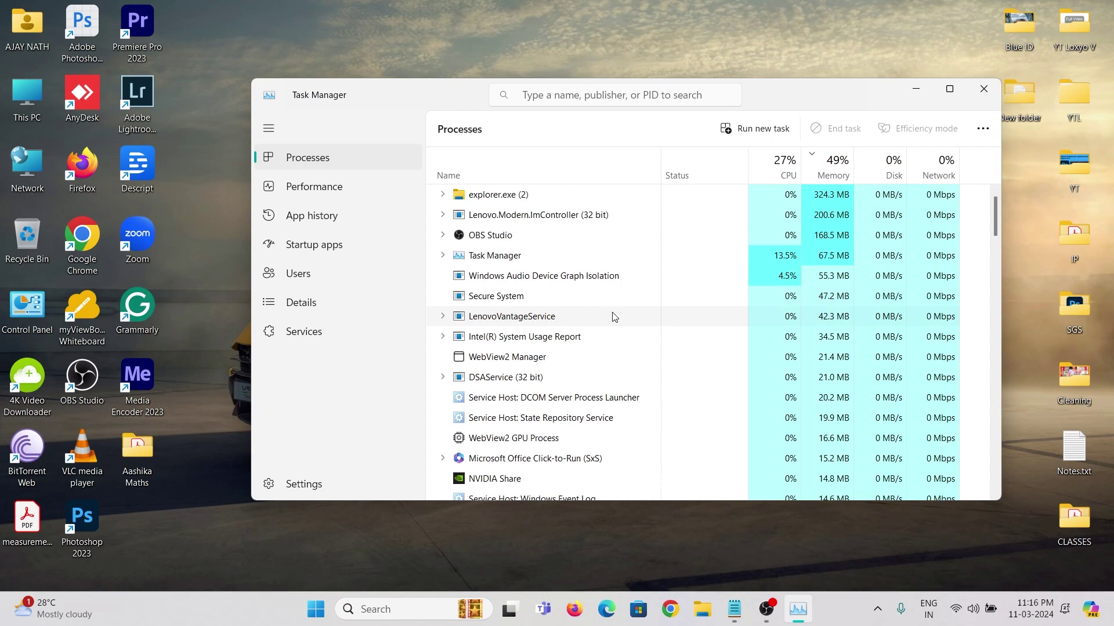
click(320, 193)
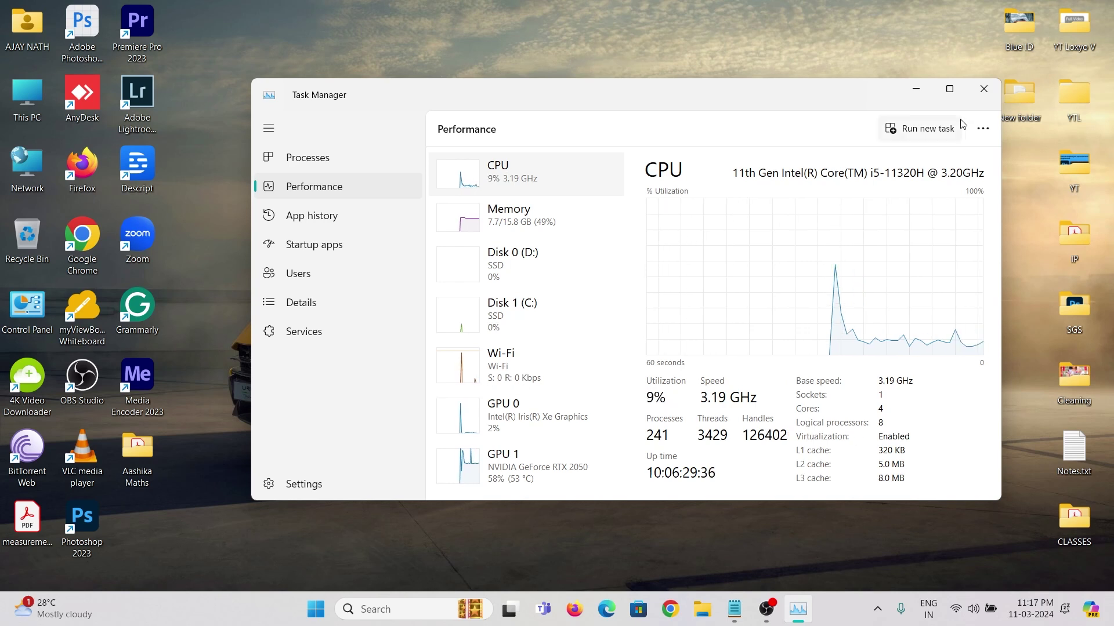
click(985, 94)
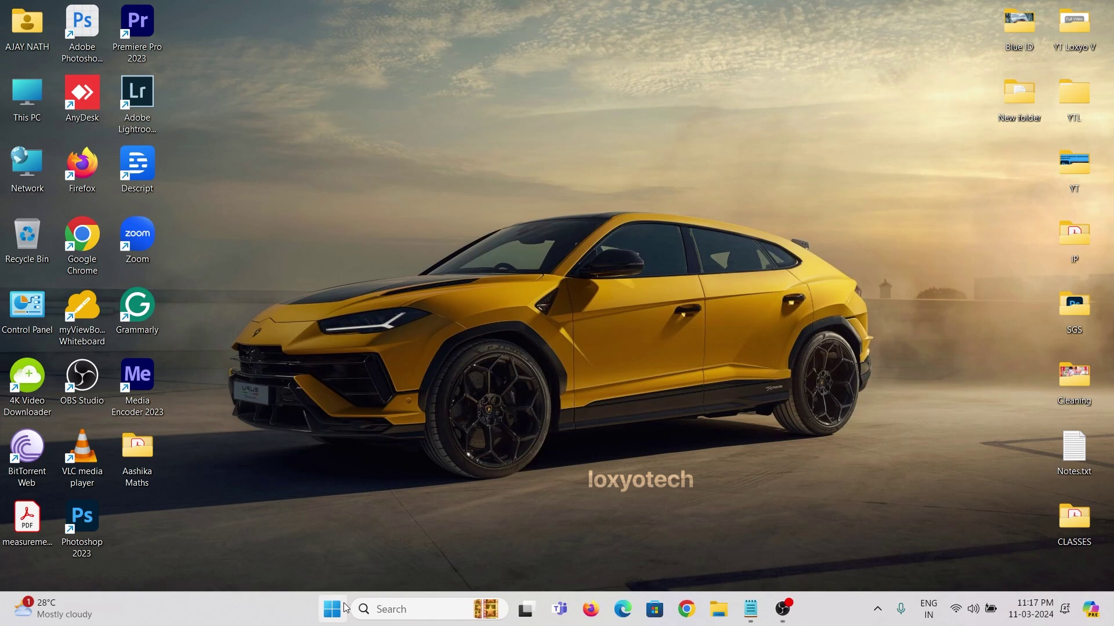
Step: Enable Virtual Machine Platform in 'Turn Windows features on or off' and confirm with OK
click(387, 610)
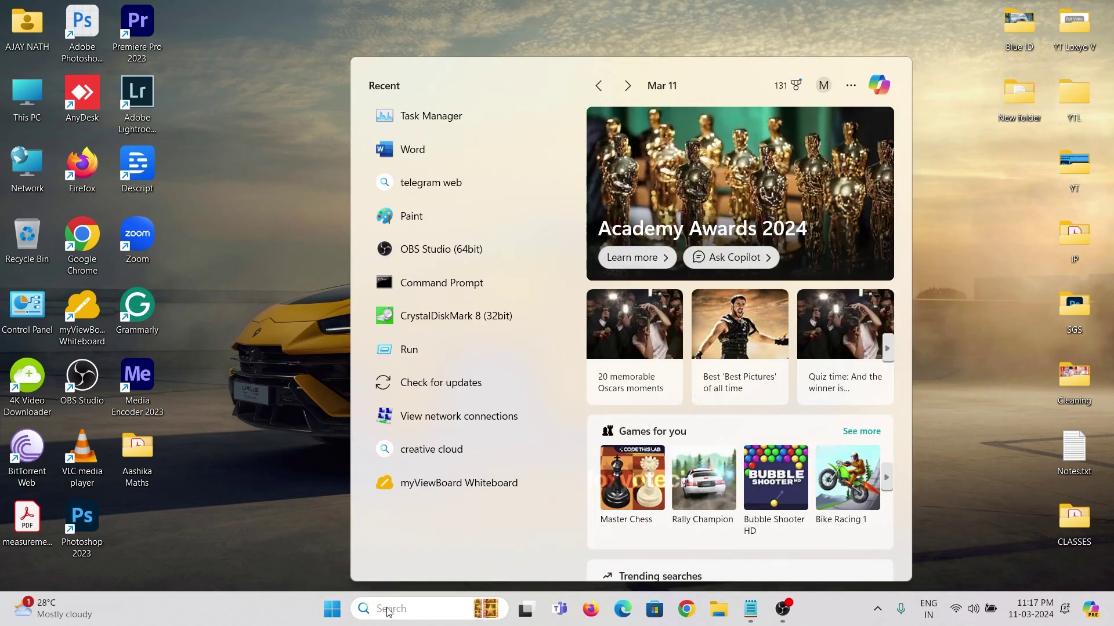
text(turn)
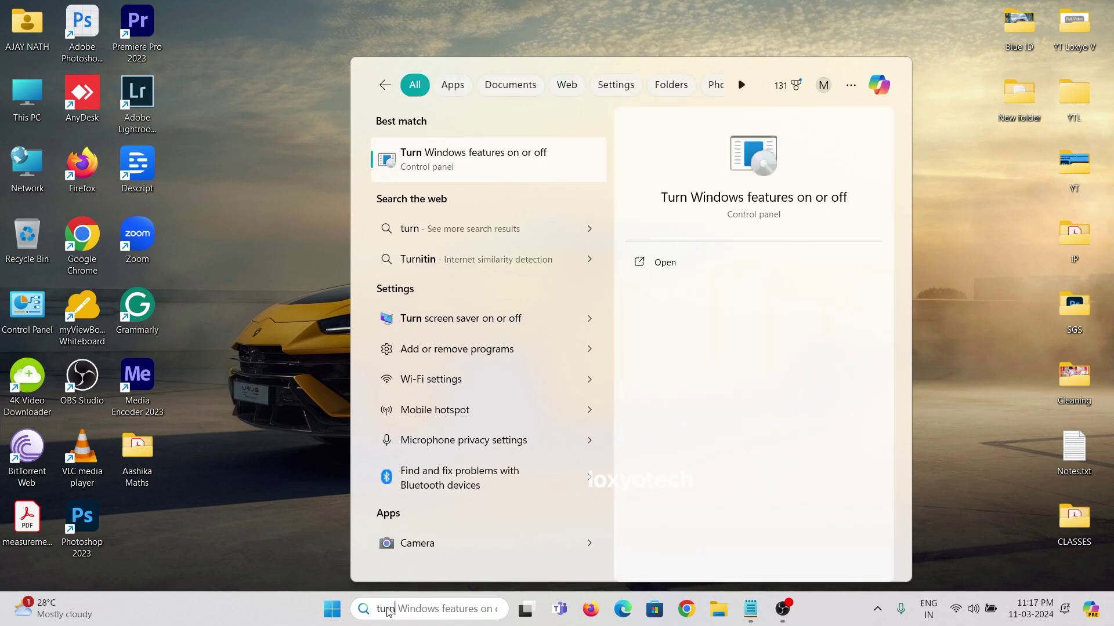
click(516, 161)
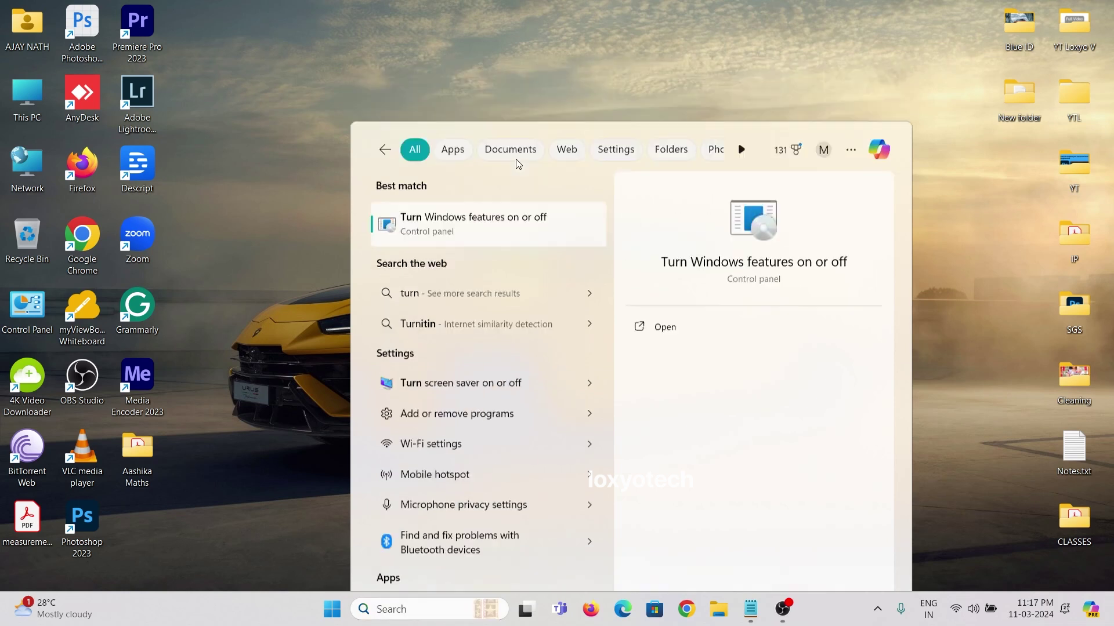
drag(701, 285, 704, 312)
scroll(704, 309, down, 1)
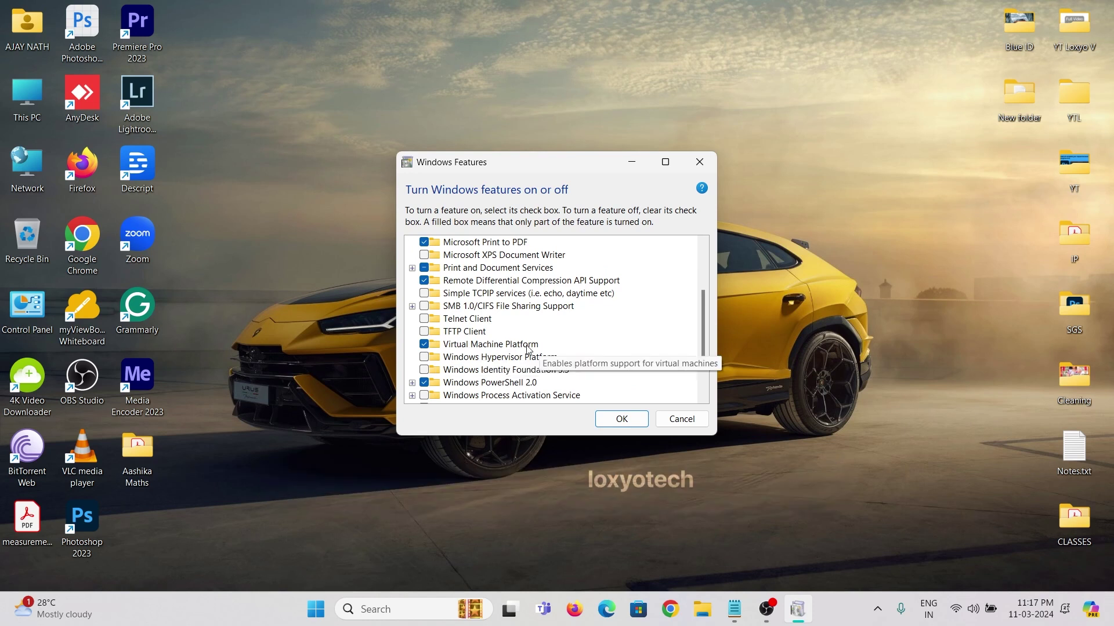
click(629, 423)
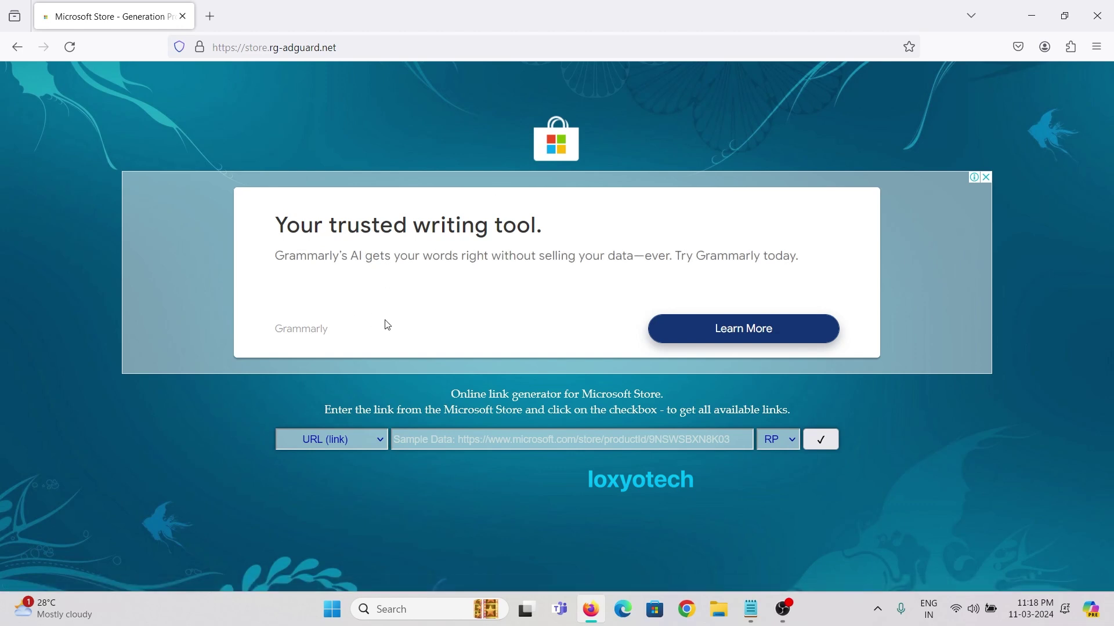
Step: Submit ProductId 9p3395vx91nr on store.rg-adguard.net to generate the WSA download links
click(382, 444)
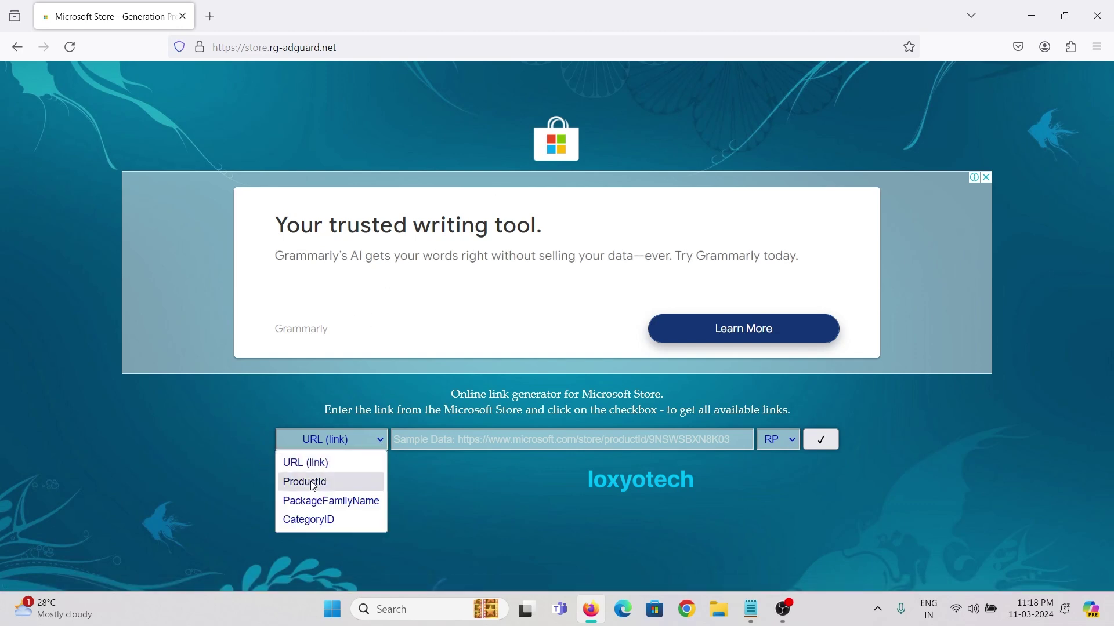
key(Escape)
click(439, 444)
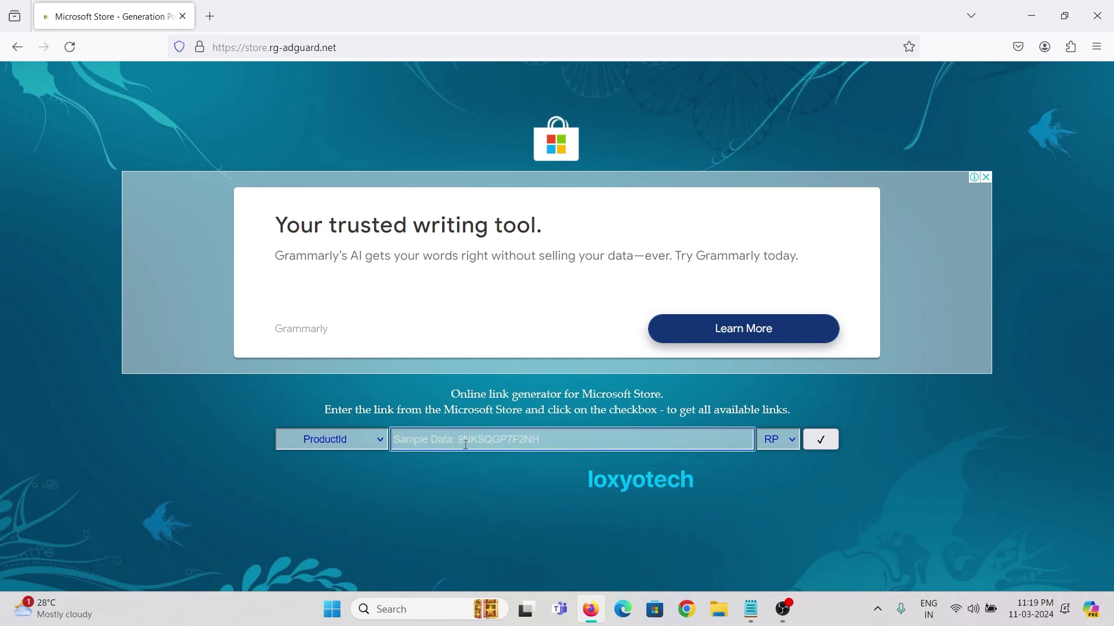
text(9p33)
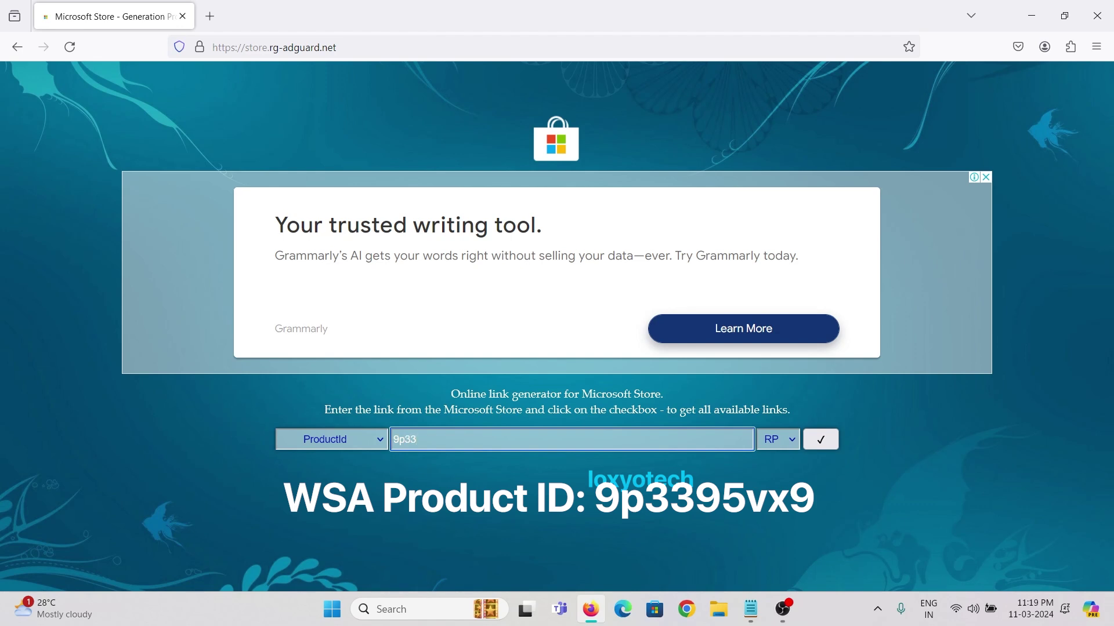
text(95vx91nr)
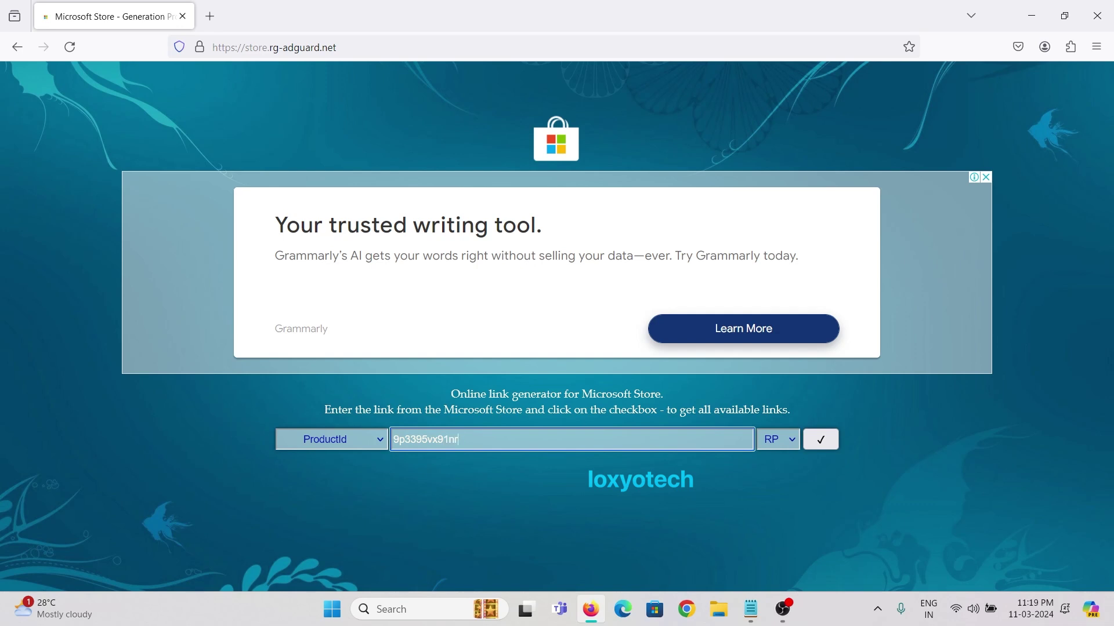
click(820, 439)
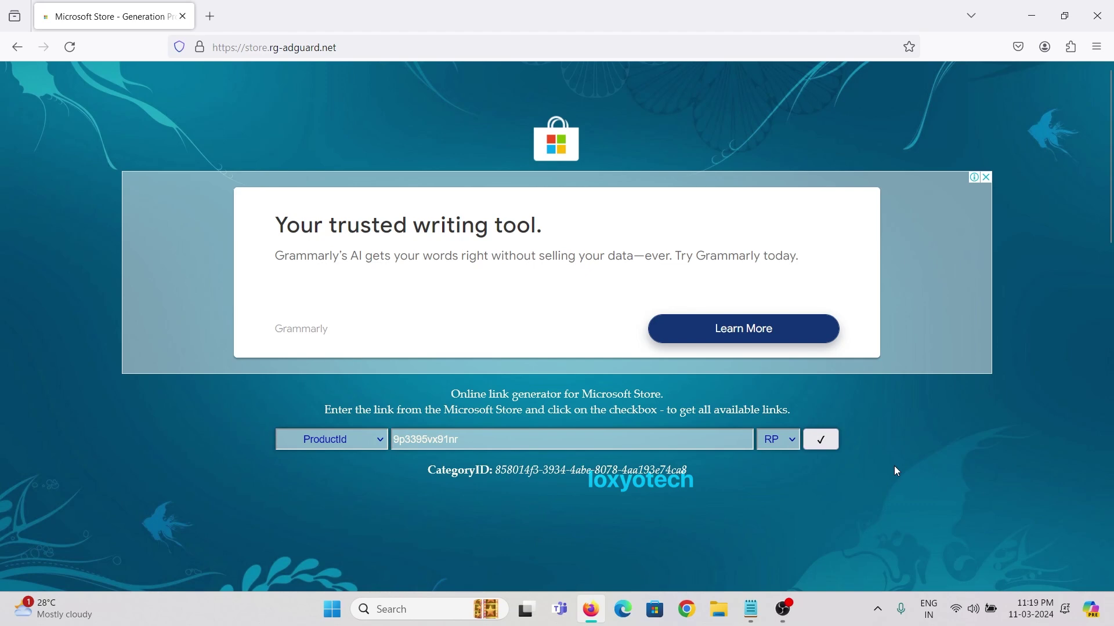
Step: Start downloading the Windows Subsystem for Android 2311.40000.5.0 msixbundle from the link list
scroll(893, 465, down, 5)
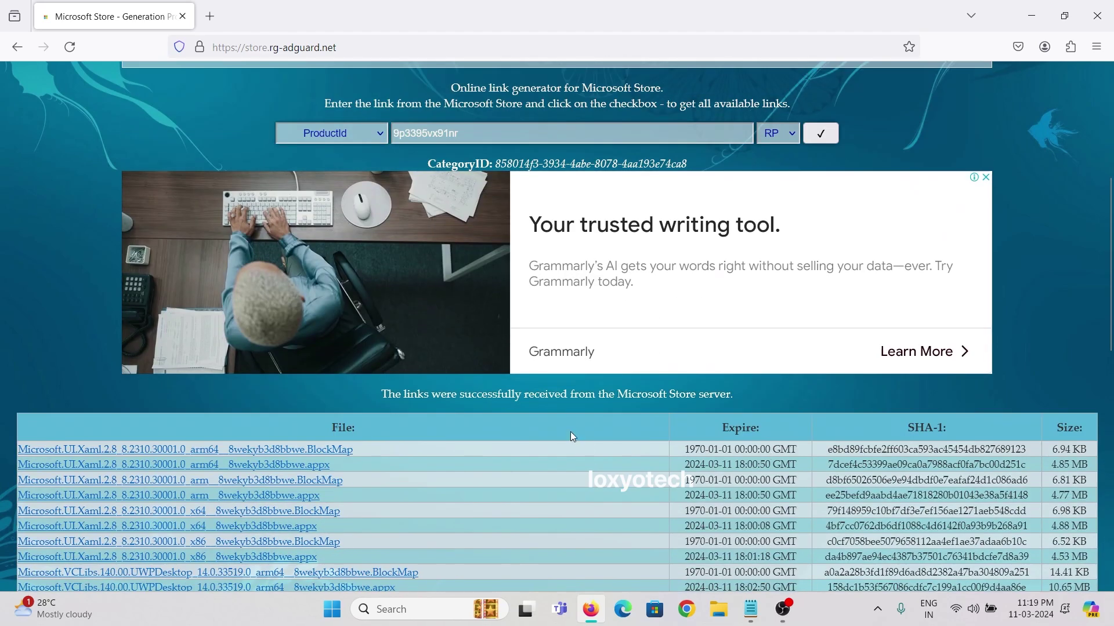
scroll(653, 418, down, 5)
scroll(653, 418, down, 6)
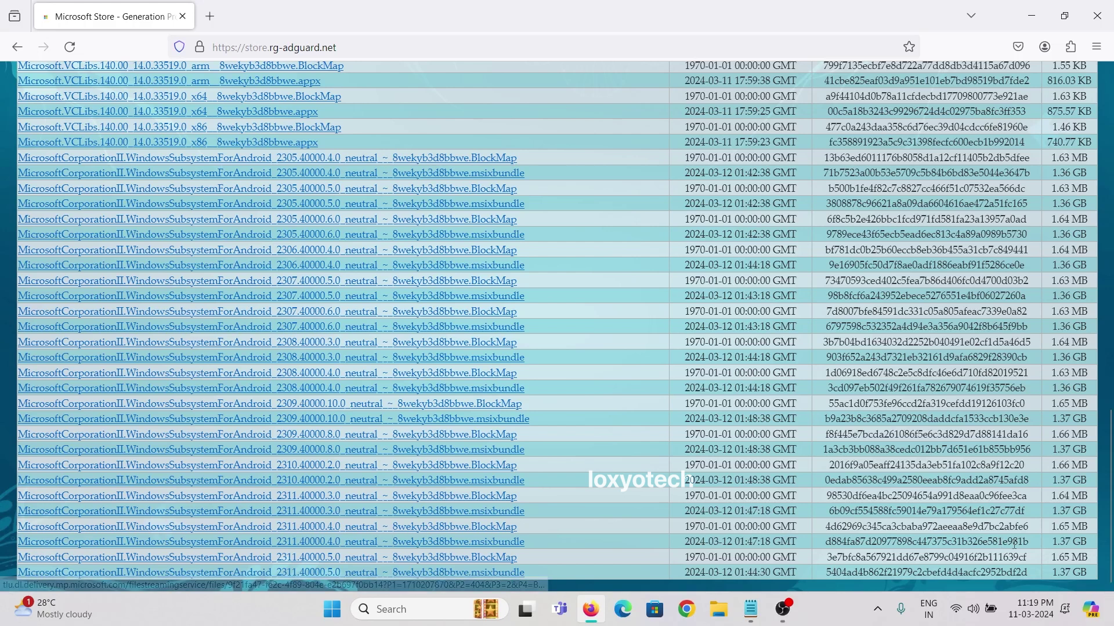
drag(1091, 572, 471, 574)
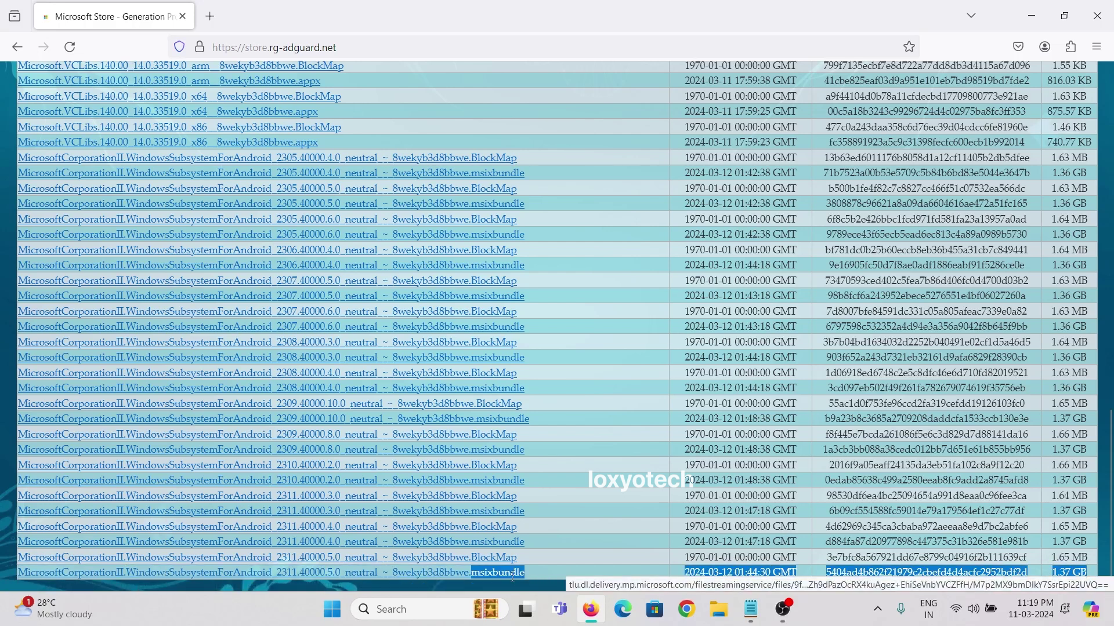
click(566, 574)
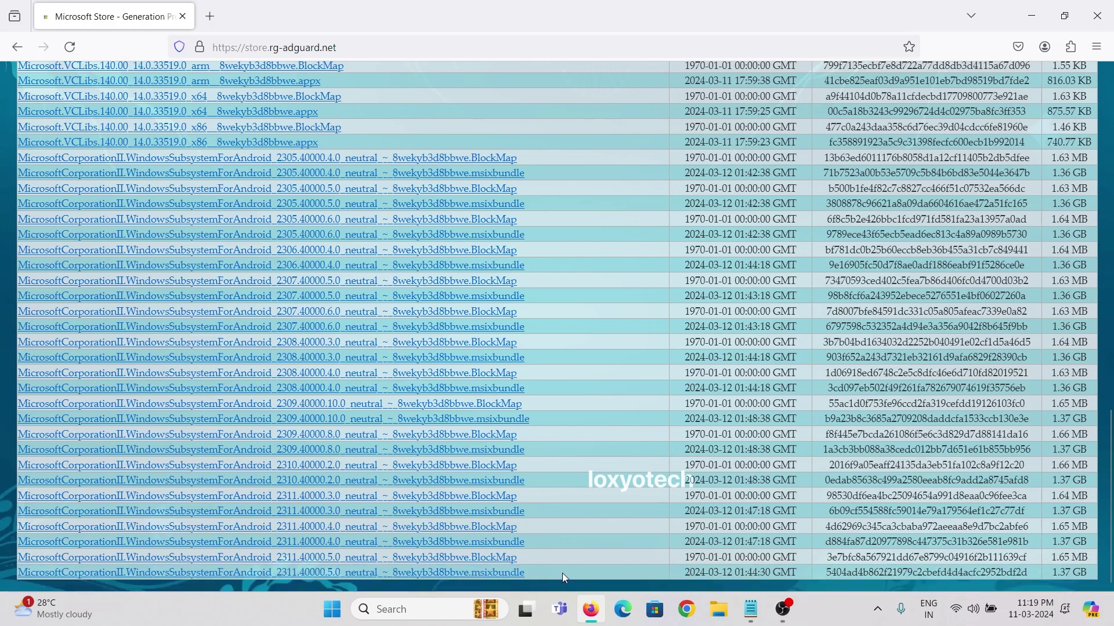
click(479, 574)
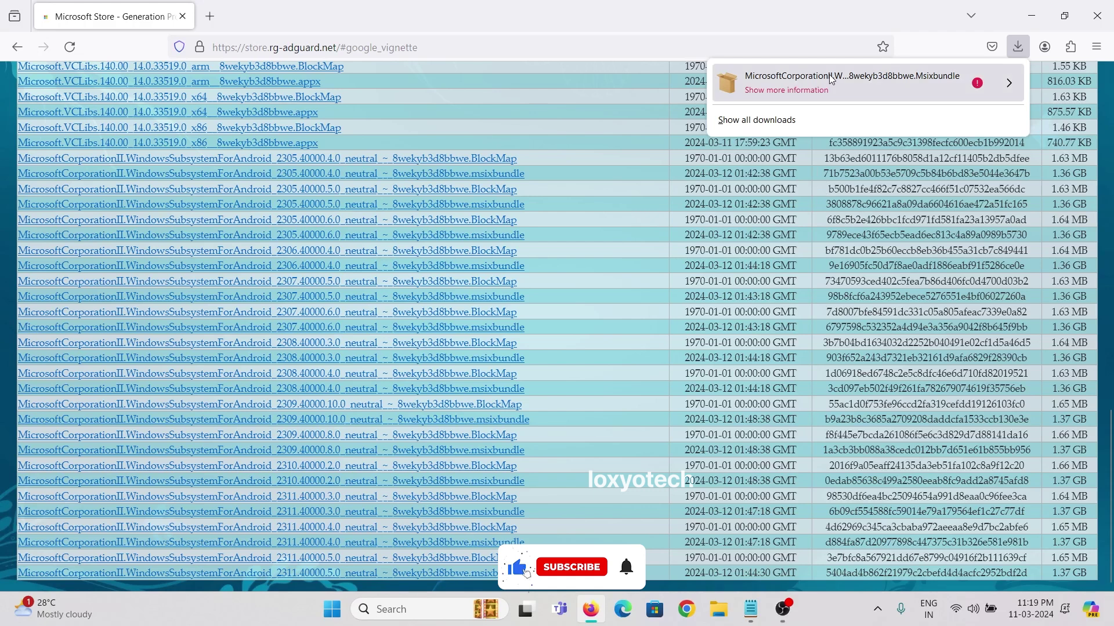
Step: Allow the blocked msixbundle download and let it finish
click(1010, 85)
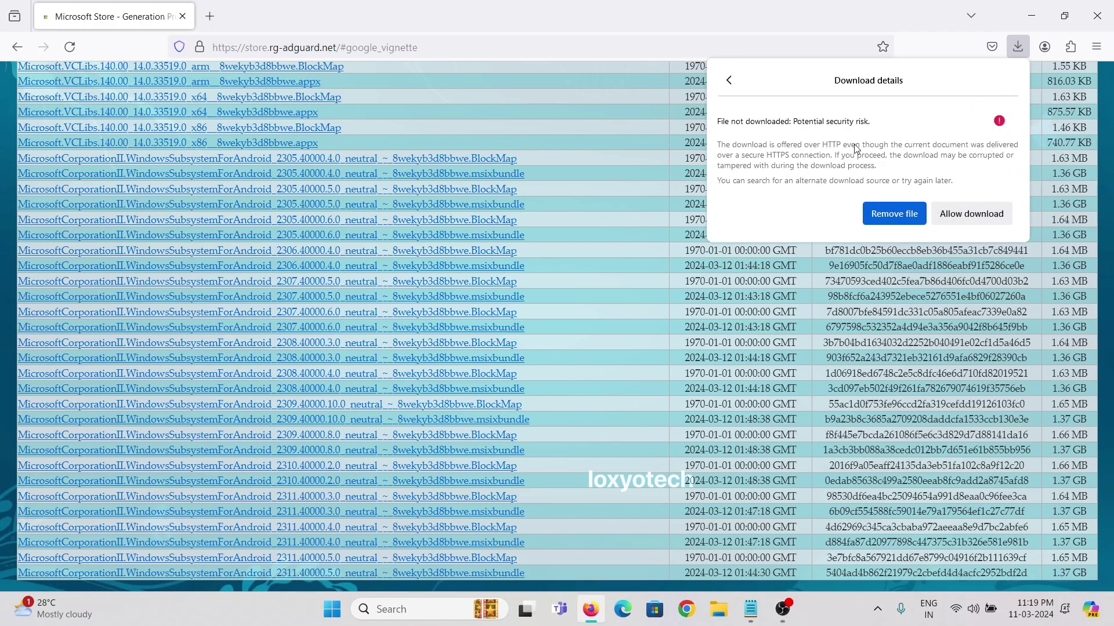
click(979, 215)
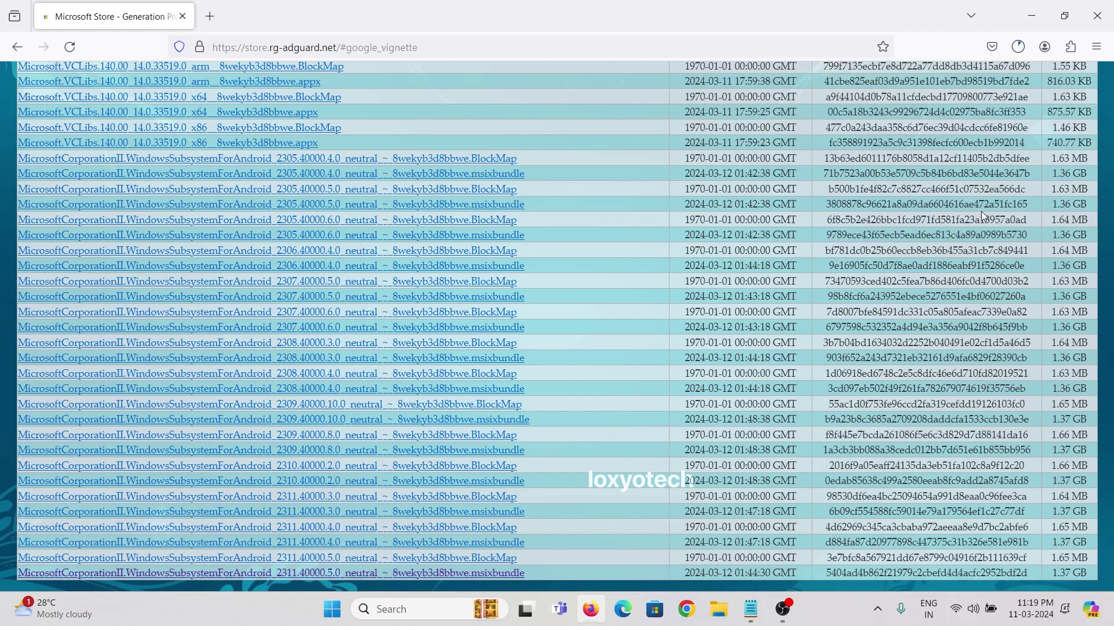
click(1016, 54)
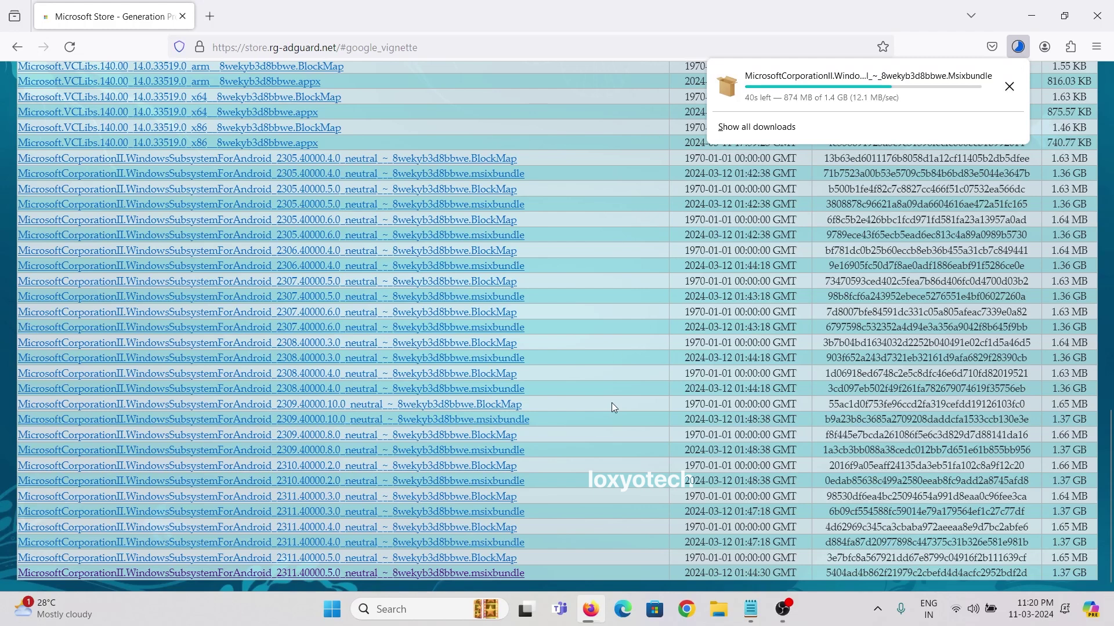
scroll(580, 373, down, 1)
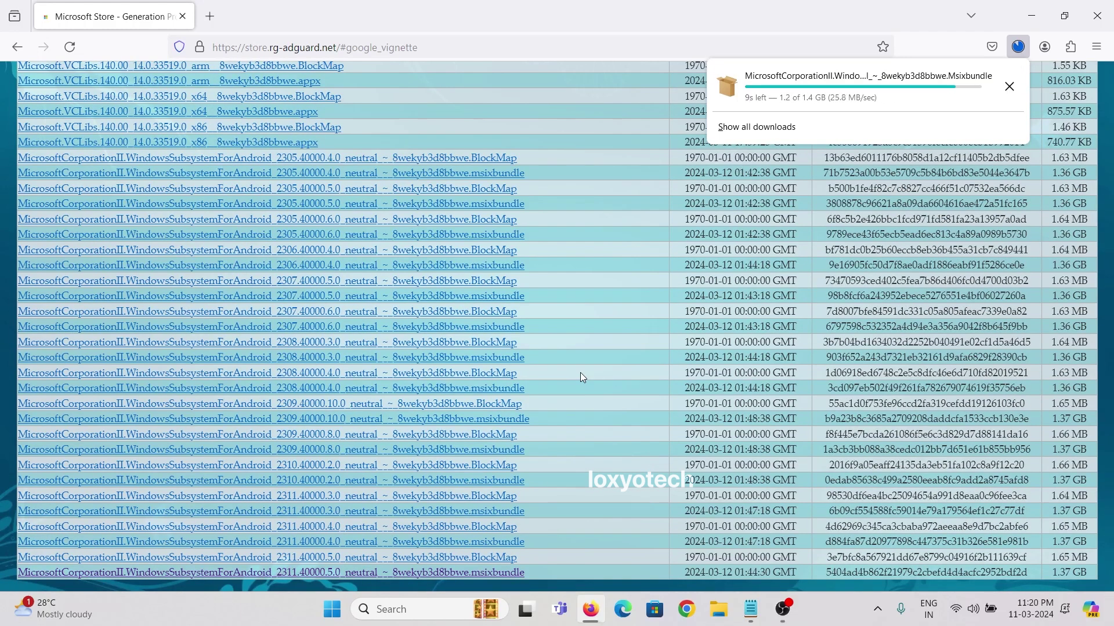
Step: Copy the downloaded msixbundle's full file path from the Downloads folder
click(1009, 85)
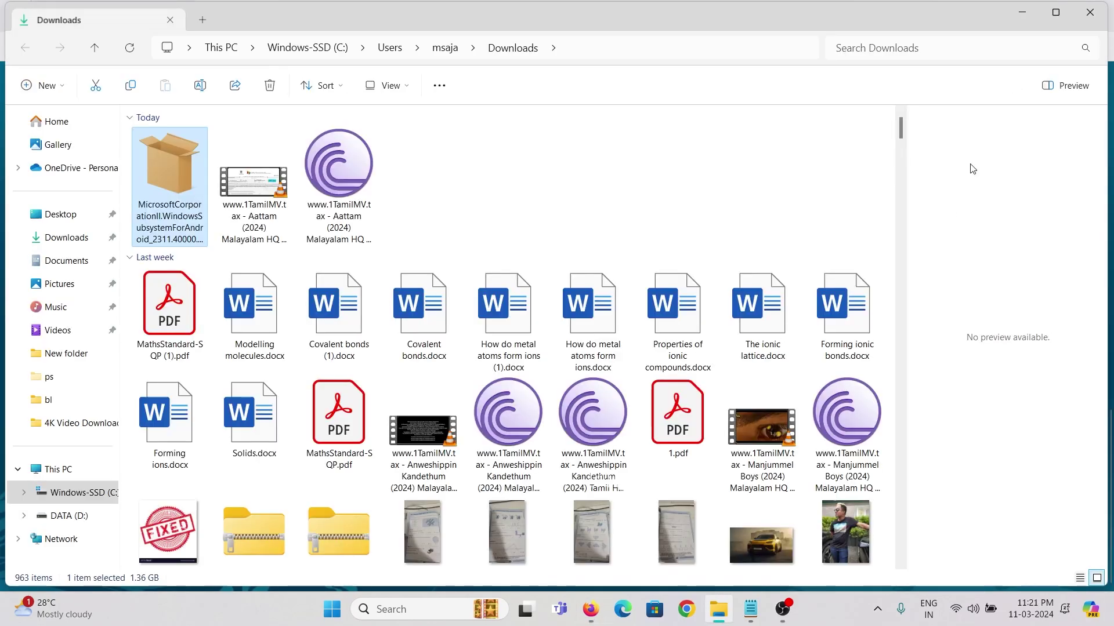
click(496, 219)
right_click(183, 177)
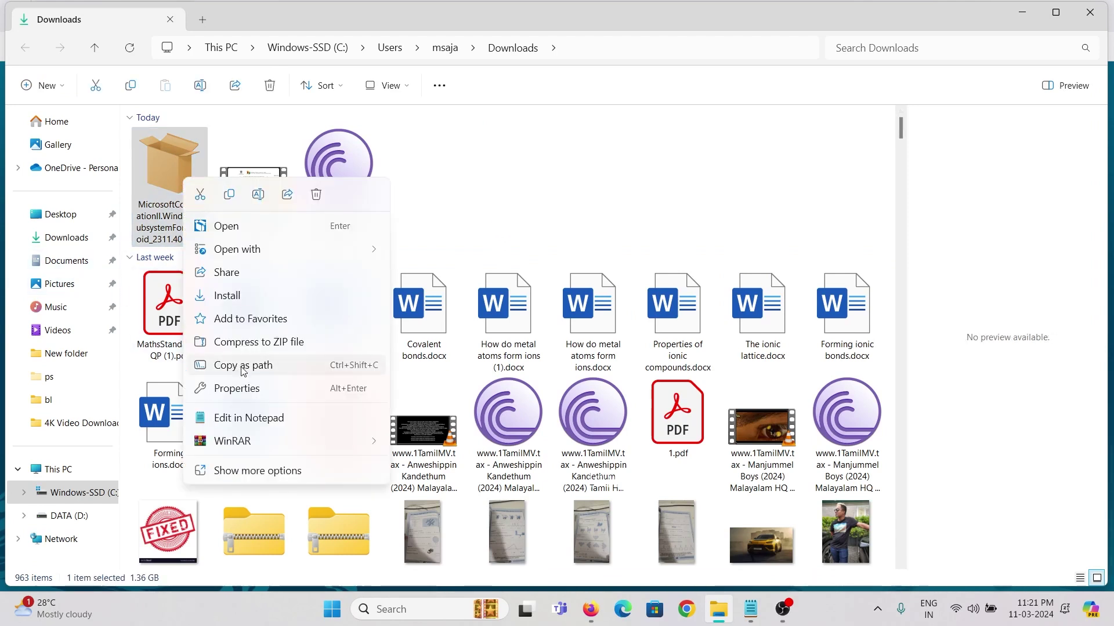
click(582, 242)
click(333, 610)
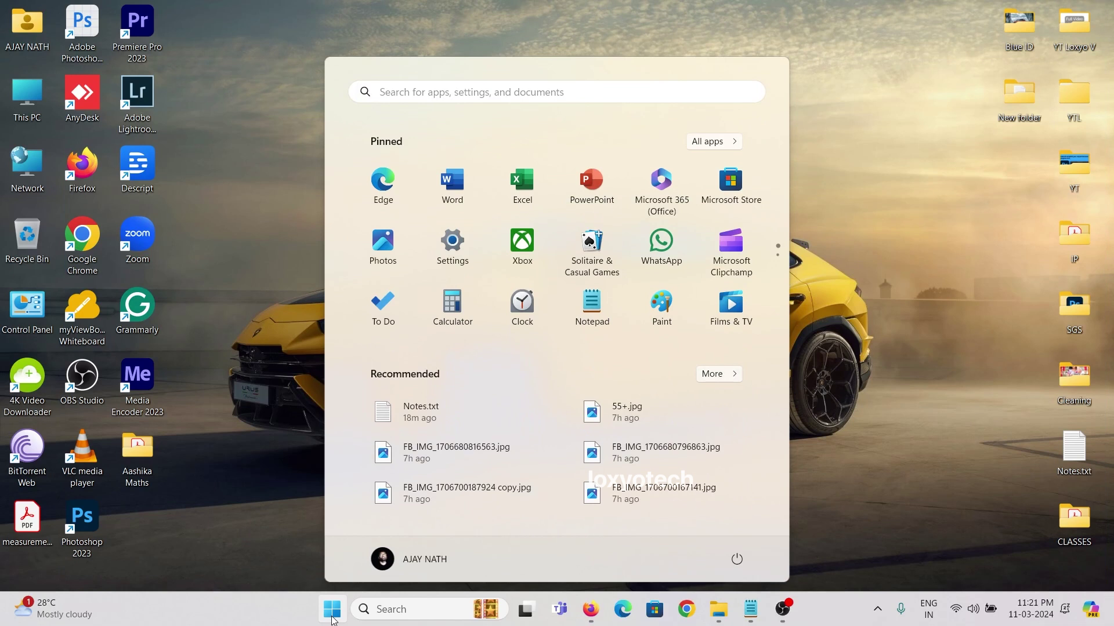
Step: Launch Windows PowerShell as administrator
text(power)
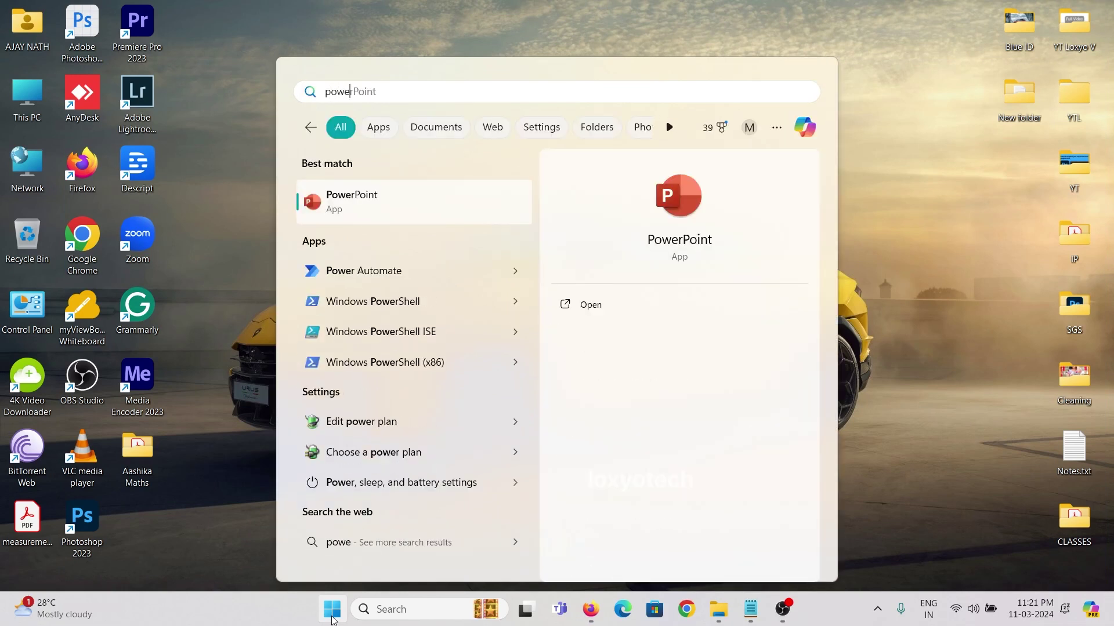
click(517, 275)
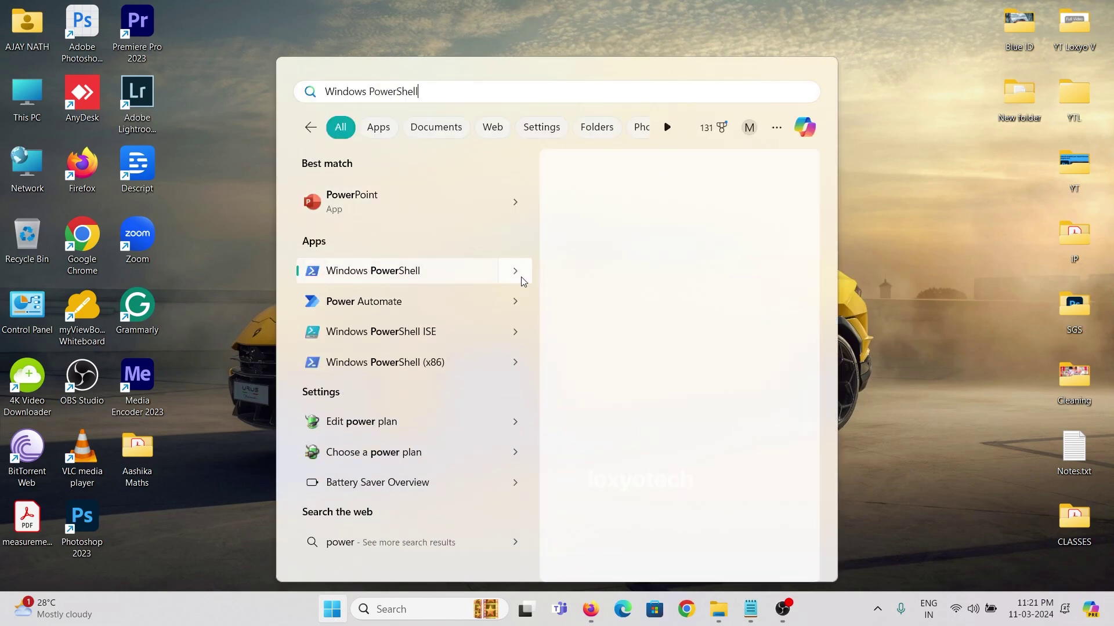
click(661, 327)
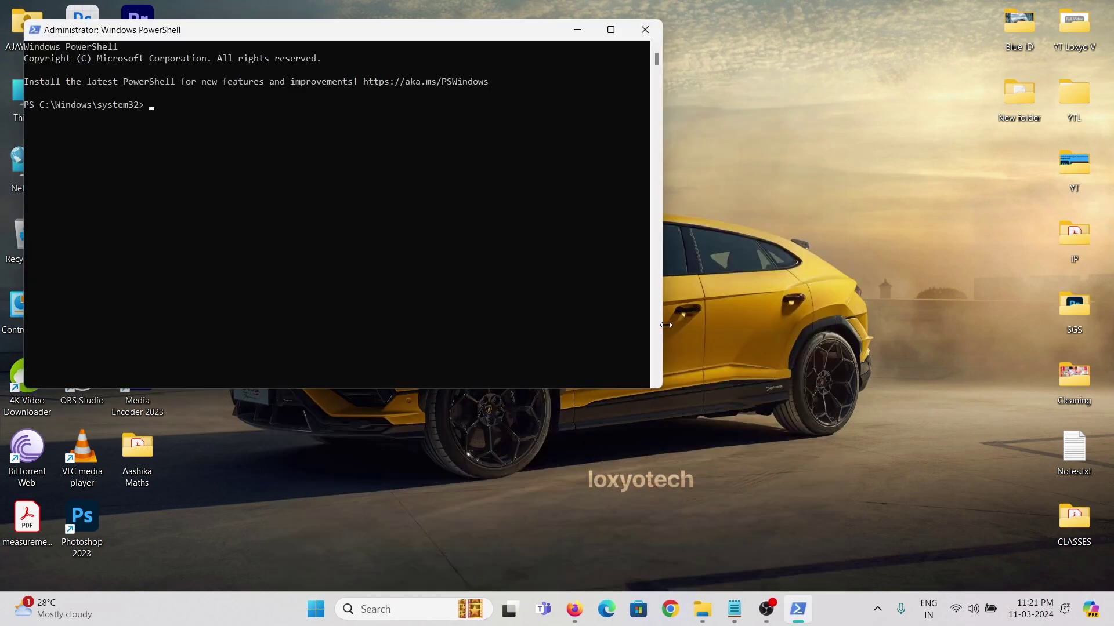
Step: Install the msixbundle with 'add-appxPackage -path' plus the pasted path, then exit PowerShell
text(add-appxPackage -path)
text("C:\Users\msaja\Downloads\MicrosoftCorporationII.WindowsSubsystemForAndroid_2311.40000.5.0_neutral_~_8wekyb3d8bbwe.Msixbundle")
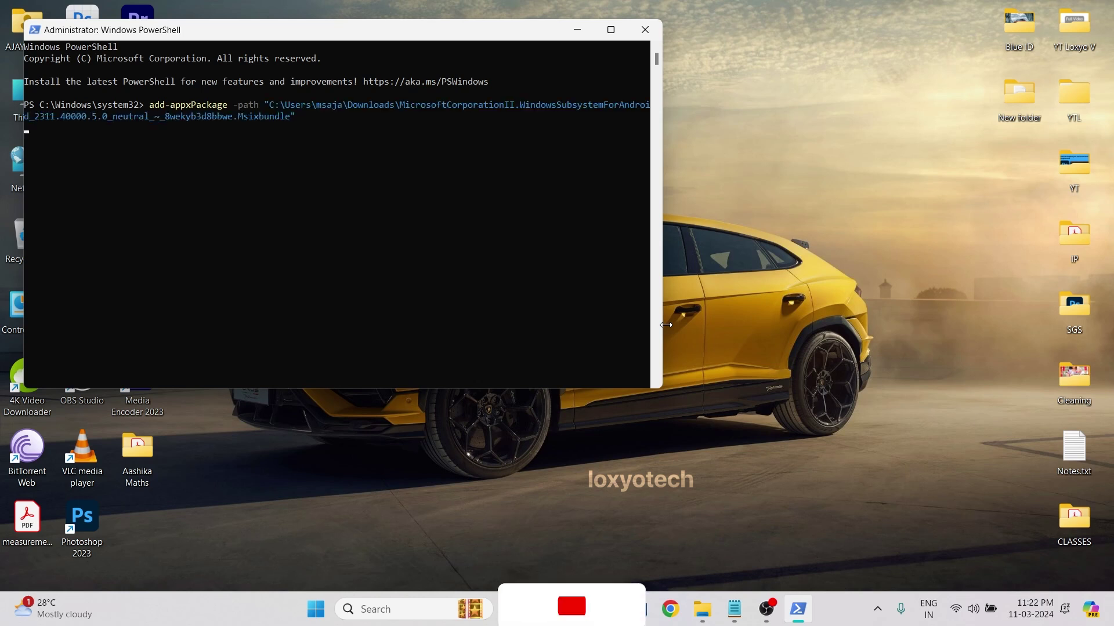
key(Return)
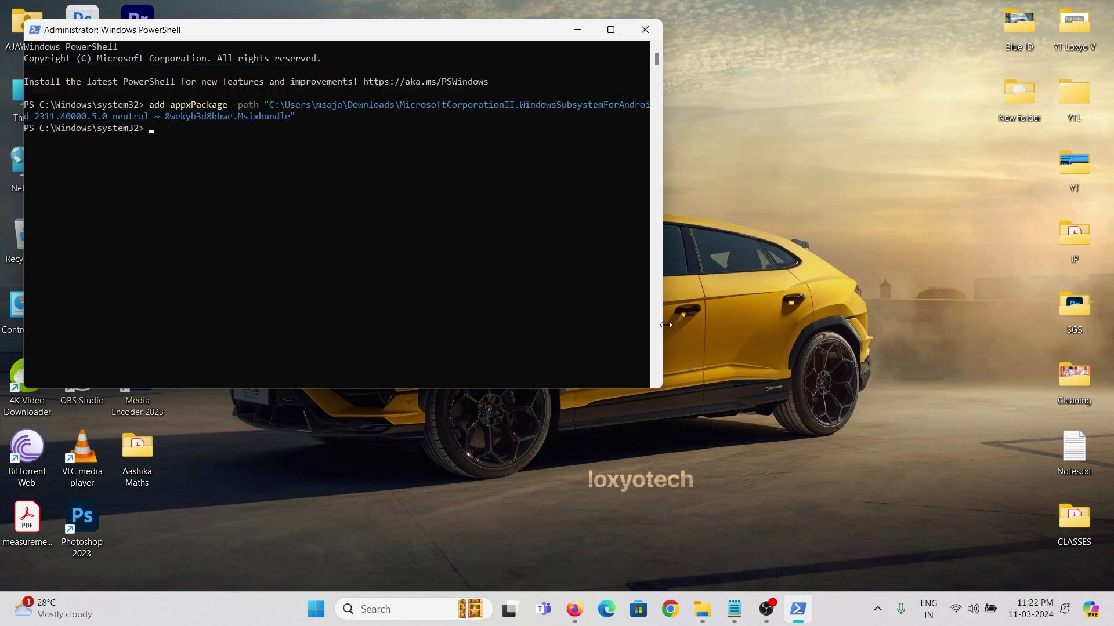
text(it)
key(Return)
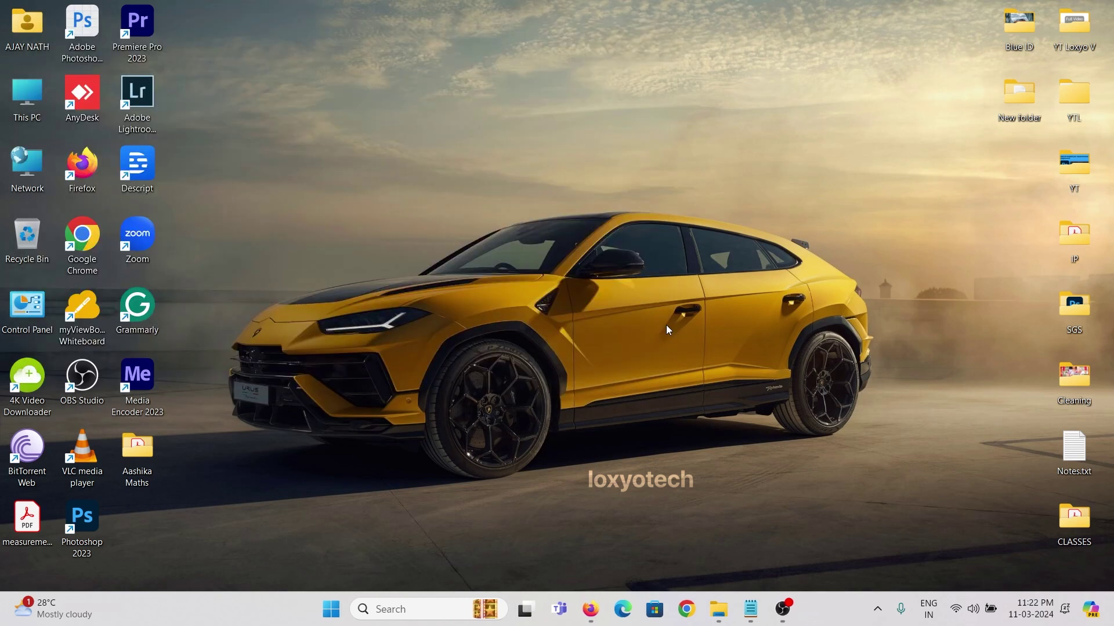
click(339, 607)
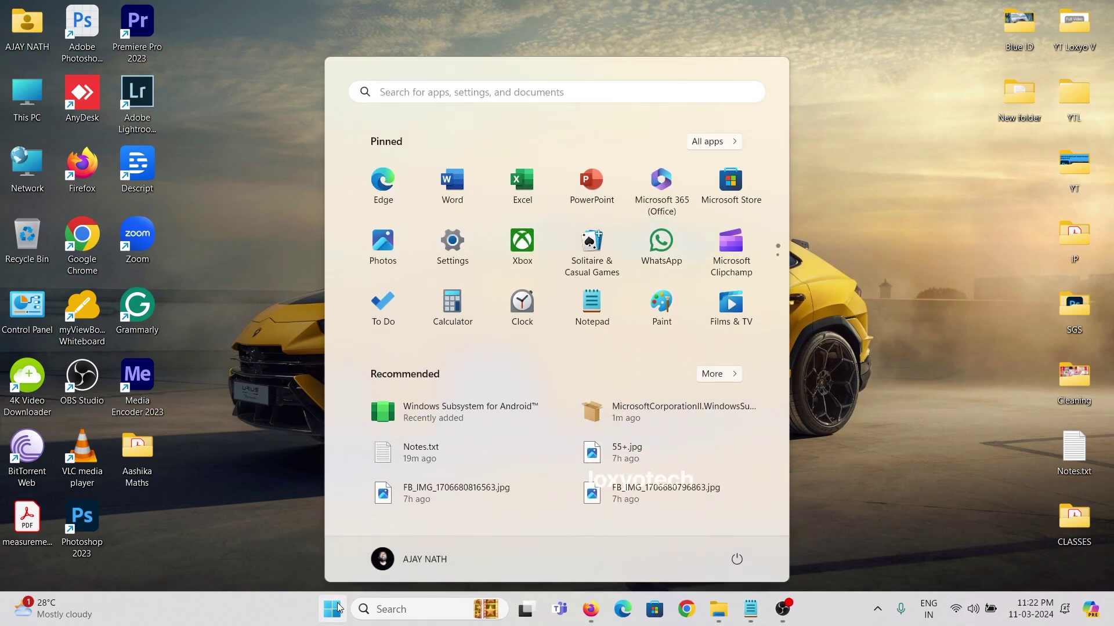
click(510, 417)
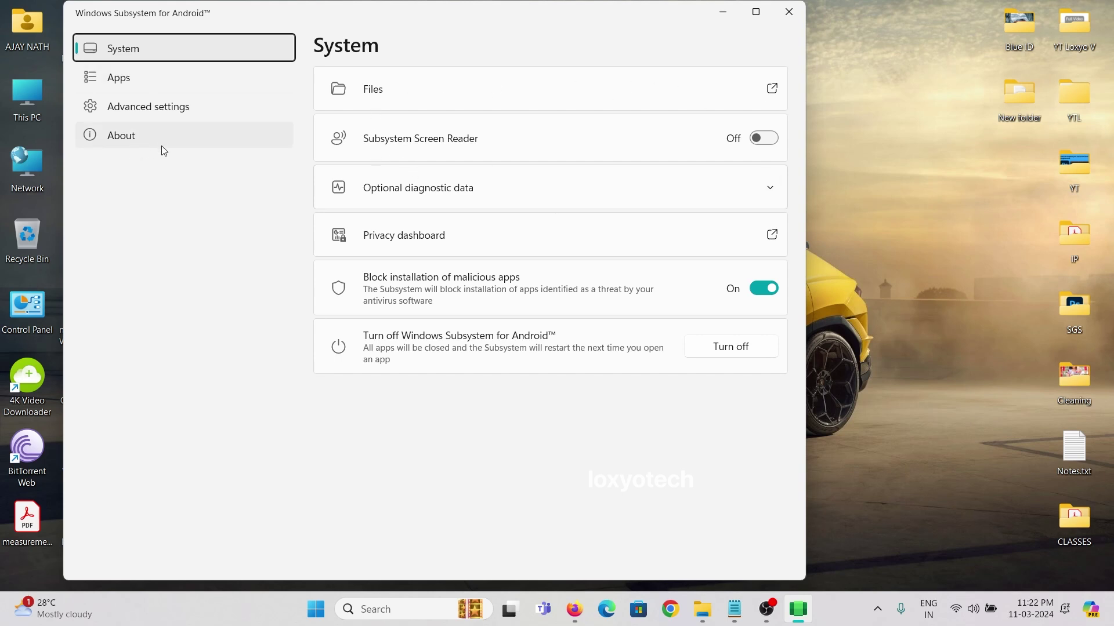
click(187, 110)
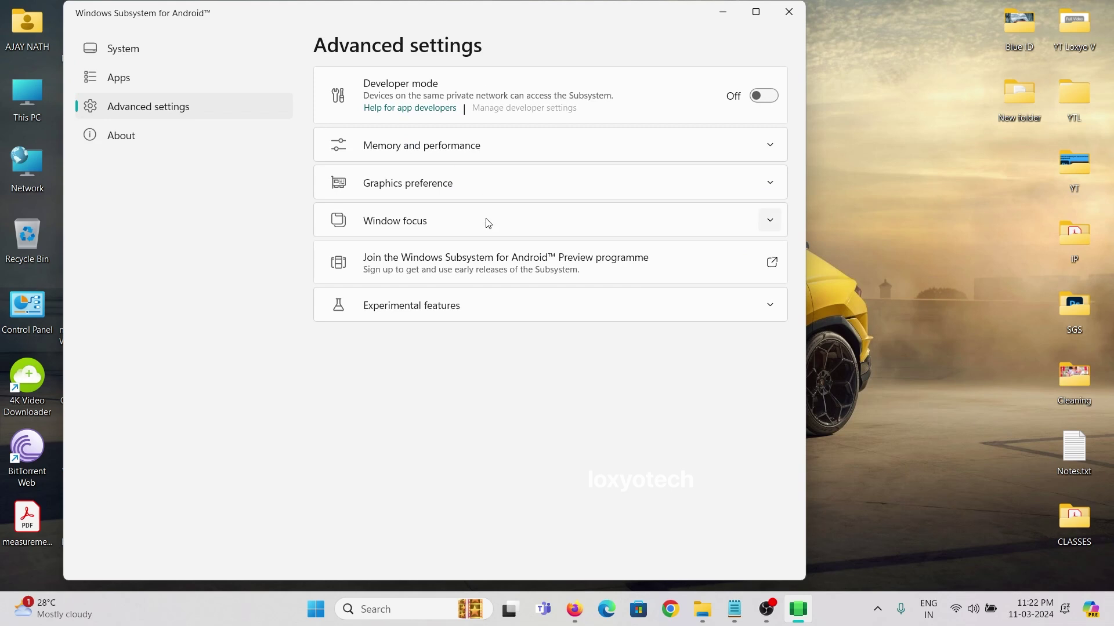
click(134, 58)
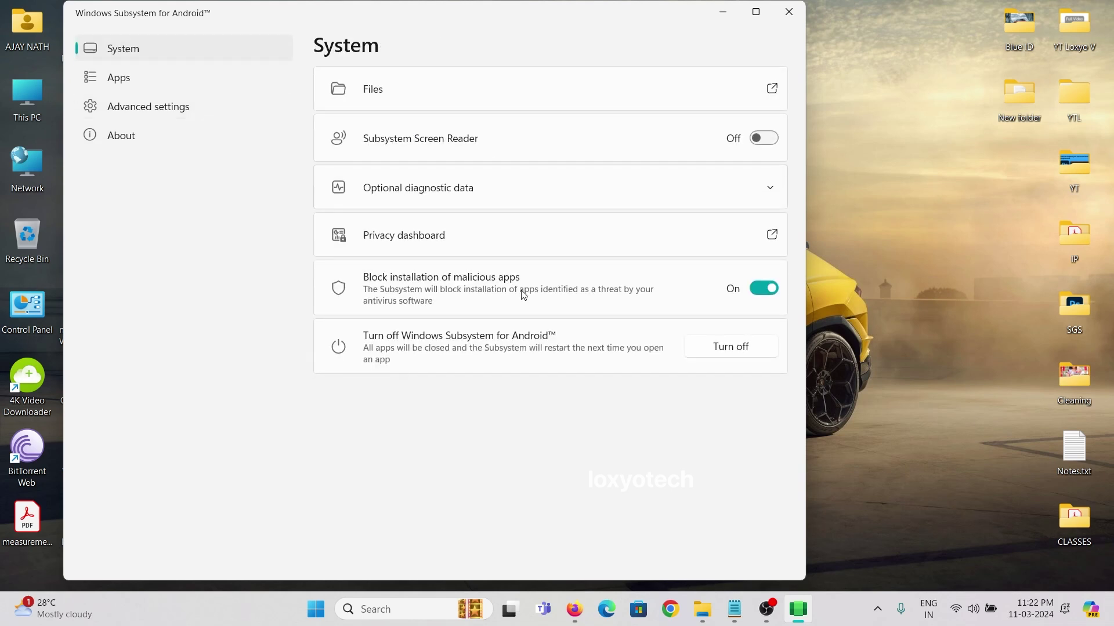
click(788, 11)
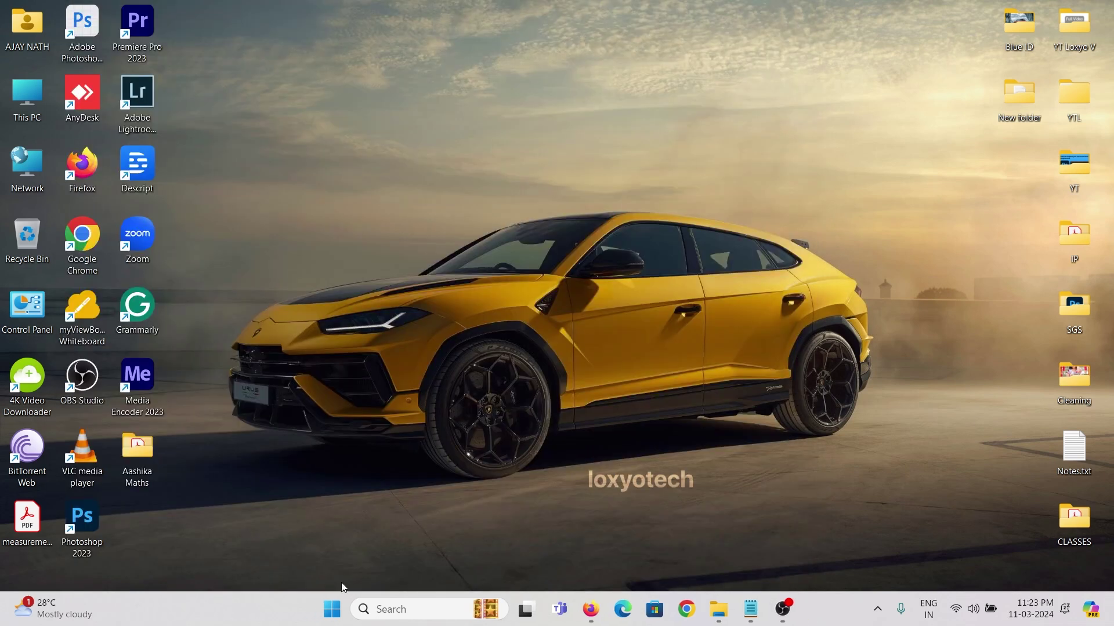
Step: Search Windows for 'amz' from the Start menu
click(338, 605)
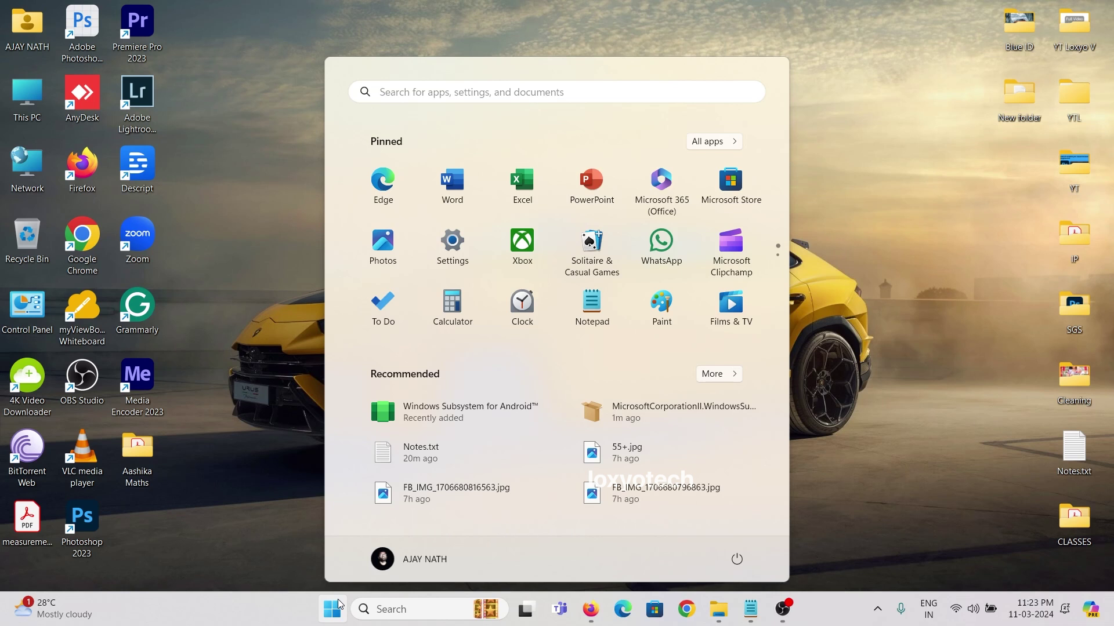
click(502, 96)
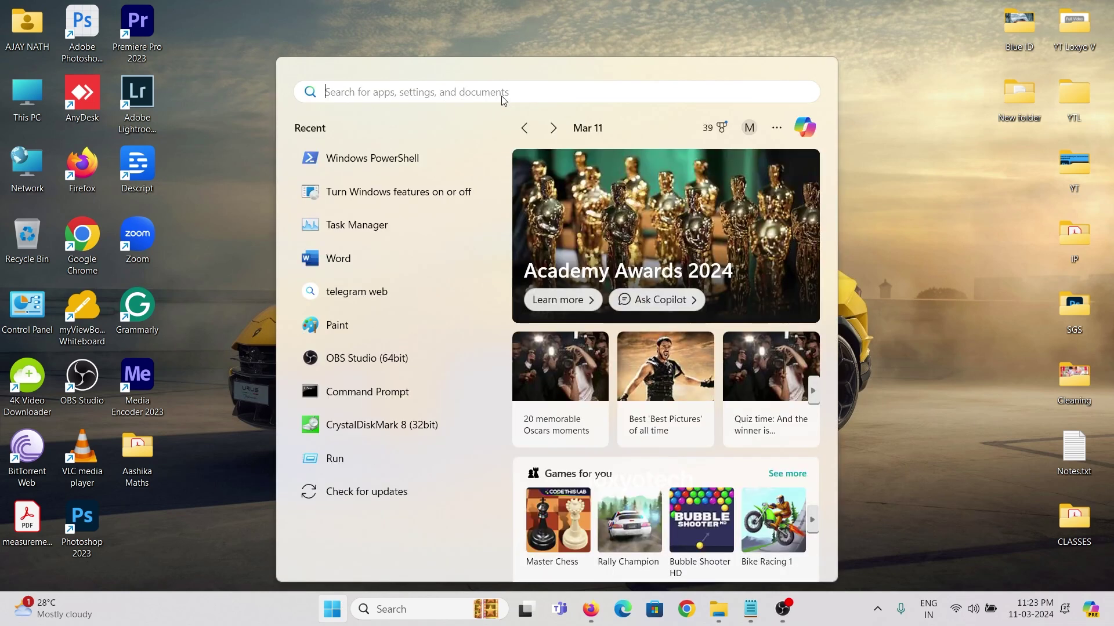
text(amz)
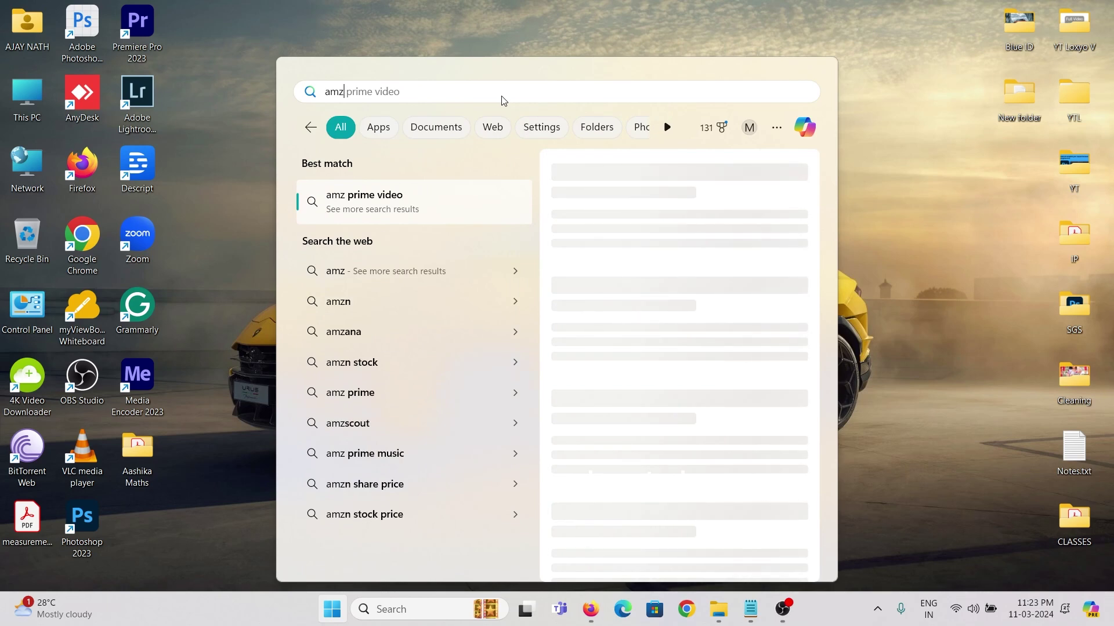